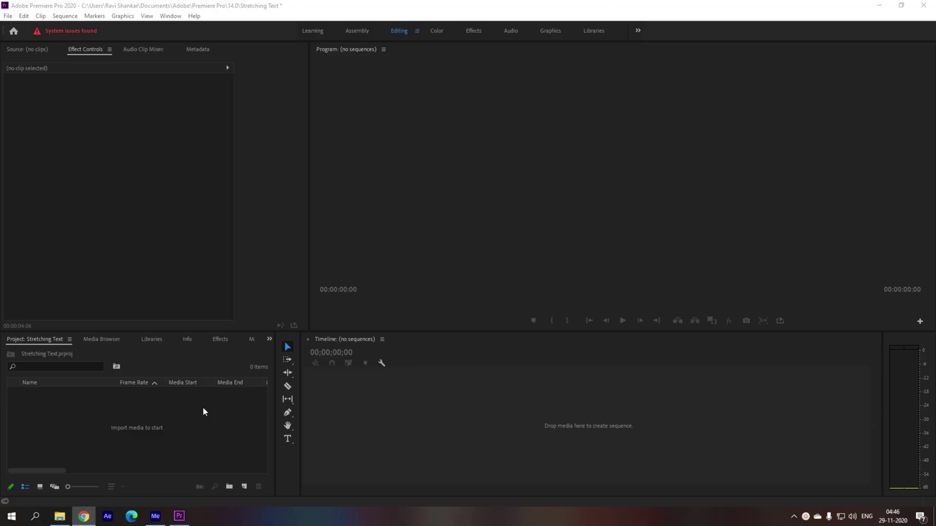
Start a new sequence from the ARRI 1080p 25 preset and check its 1920×1080, 25 fps settings.
left_click(244, 486)
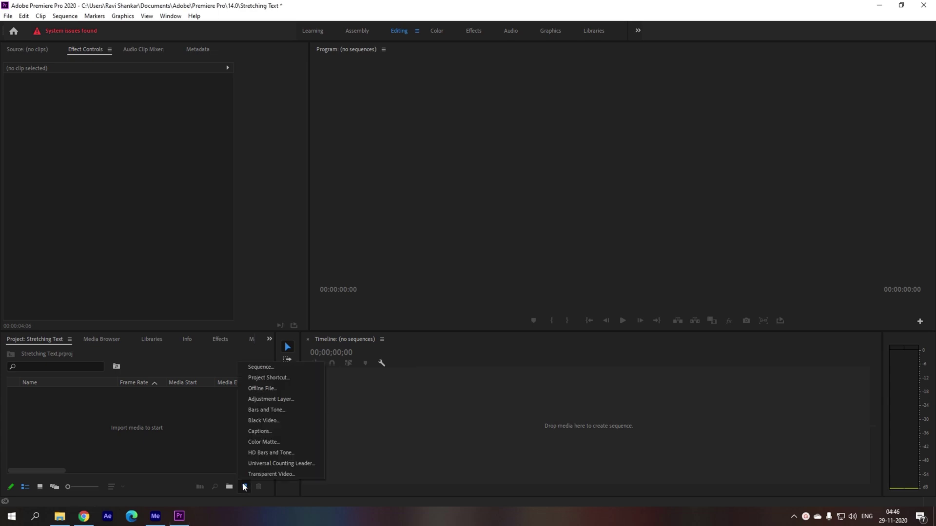
left_click(253, 369)
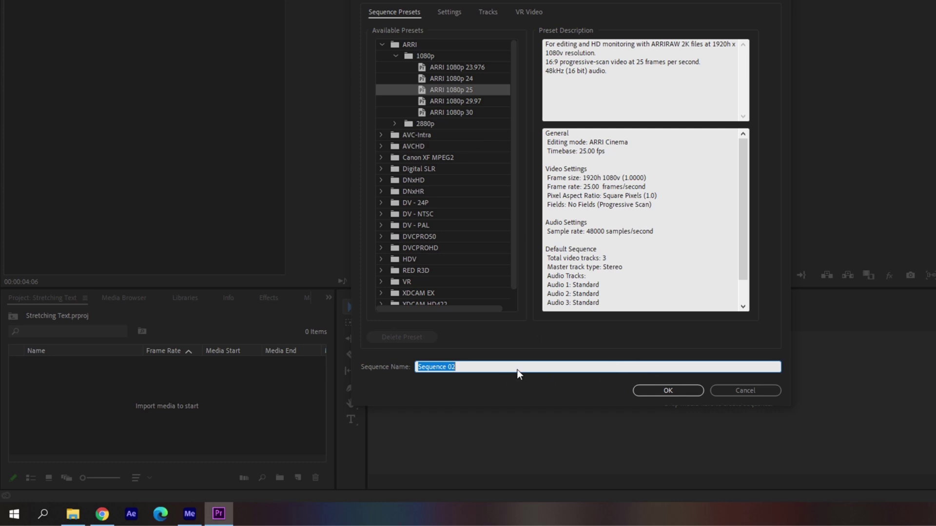
left_click(449, 12)
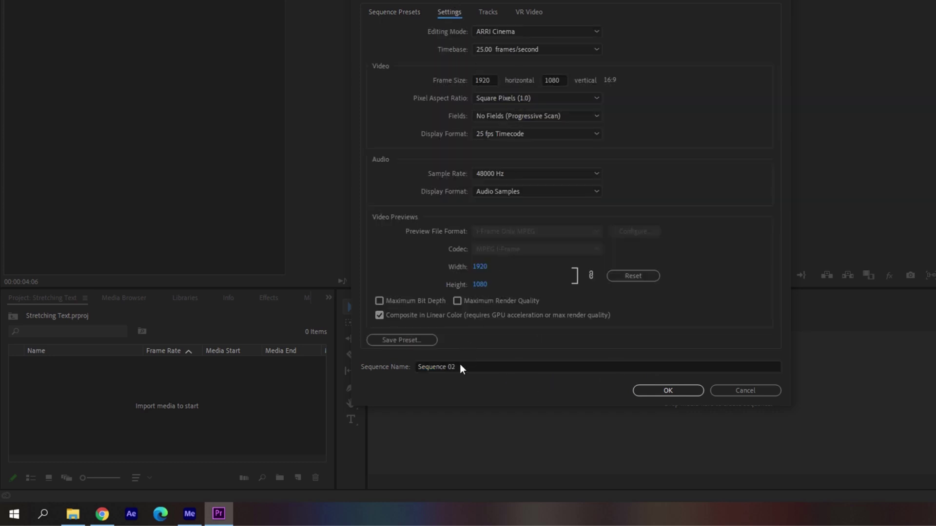
Name the sequence 'Animation' and create it.
left_click(460, 366)
key("ctrl+a")
key("BackSpace")
type("Animatio")
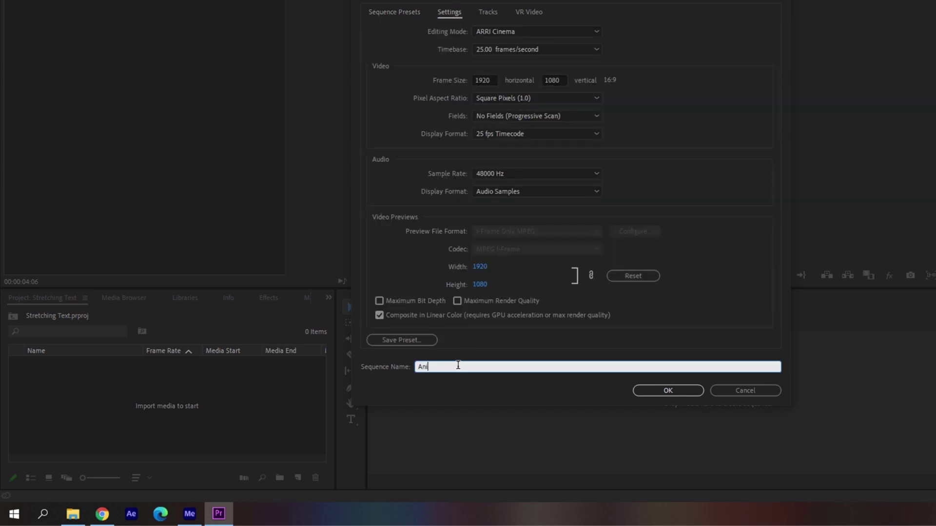
left_click(666, 392)
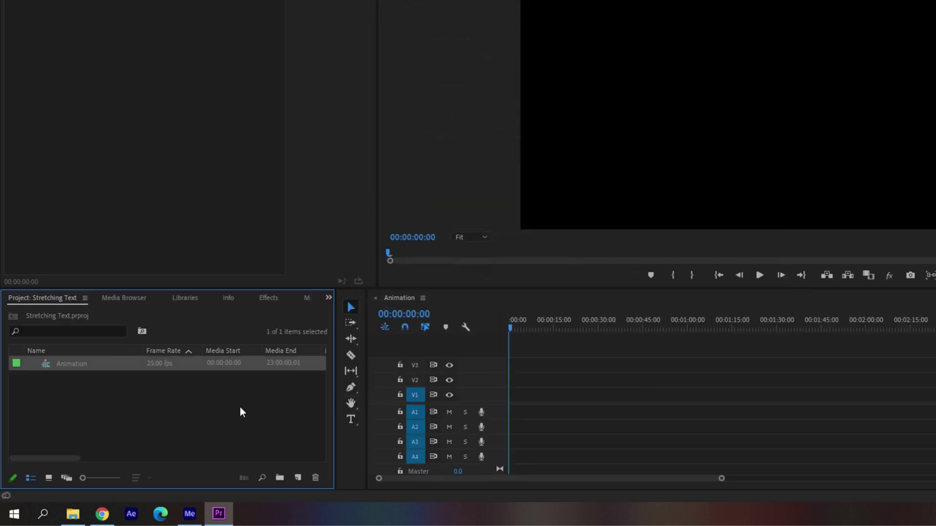
right_click(218, 403)
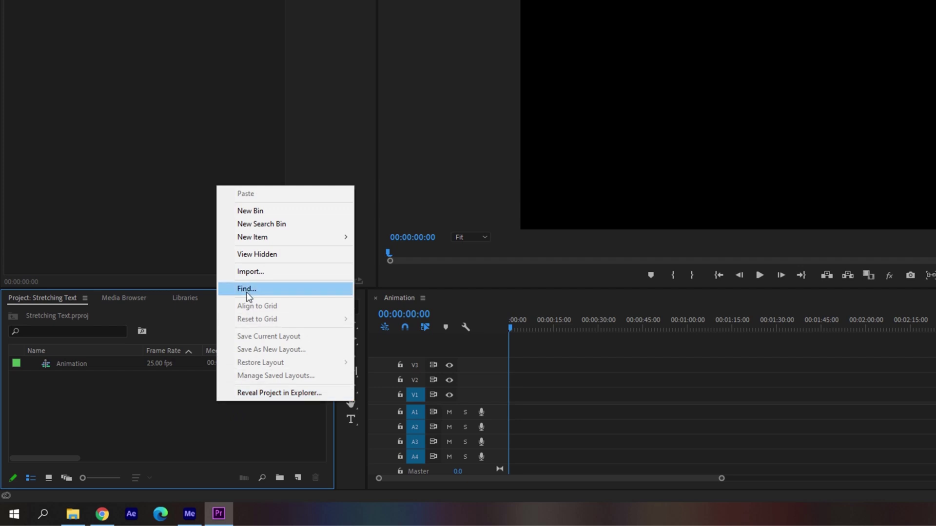
Create a 1920×1080 orange FF8A00 matte named Color Matte and drag it into Animation.
mouse_move(266, 237)
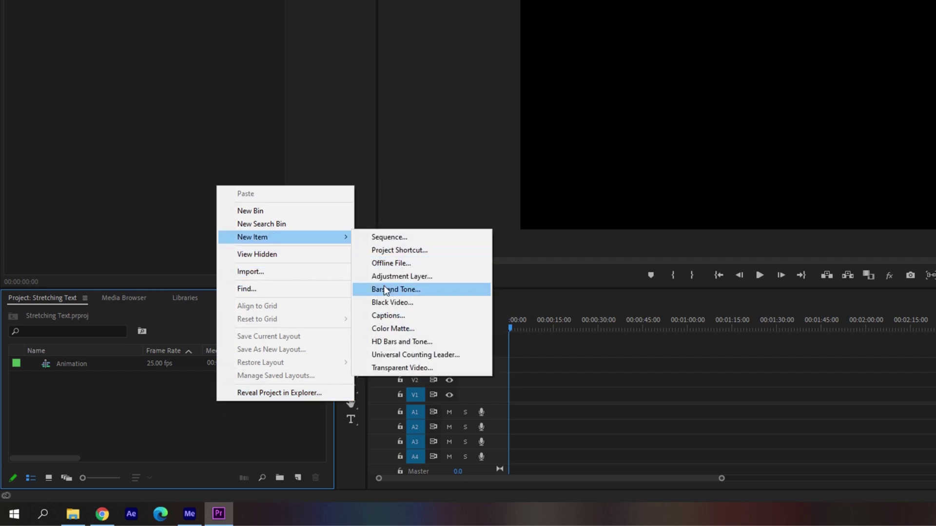
left_click(390, 329)
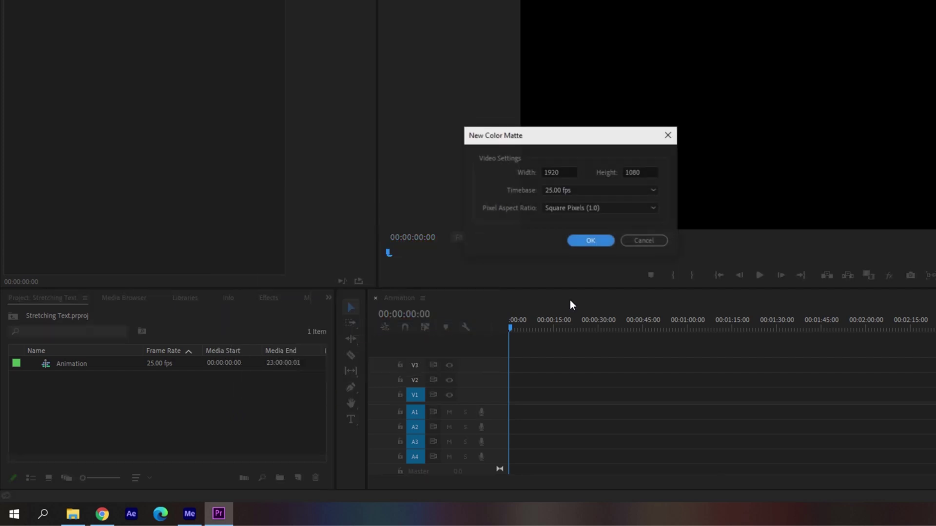
left_click(596, 239)
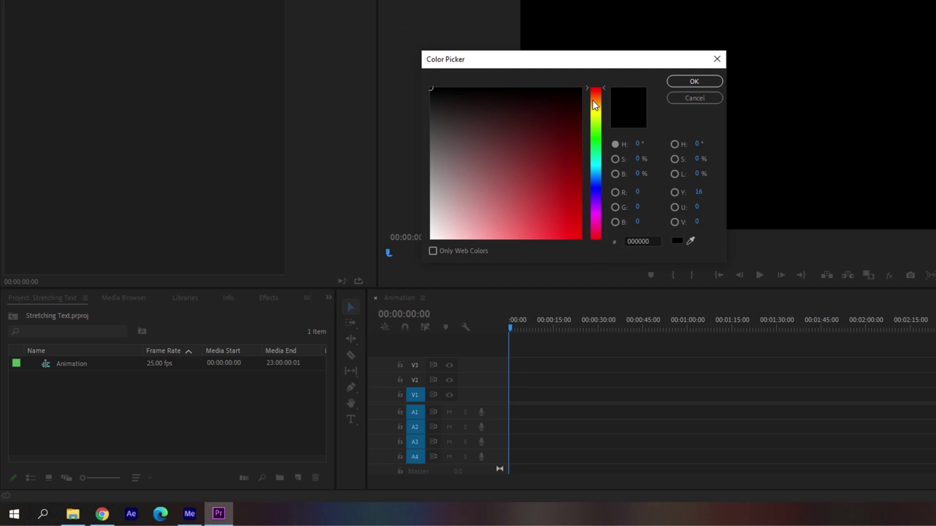
left_click(598, 102)
left_click_drag(568, 158, 581, 238)
left_click(687, 83)
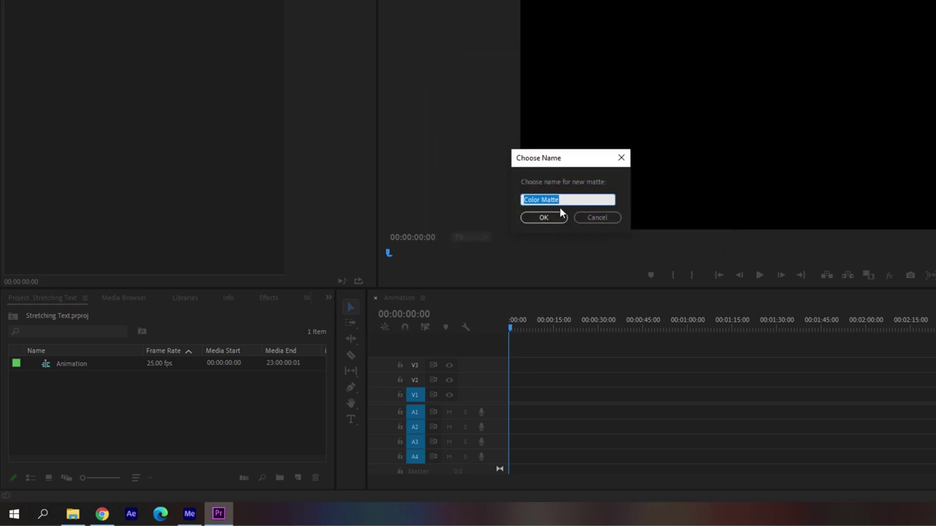
left_click(558, 213)
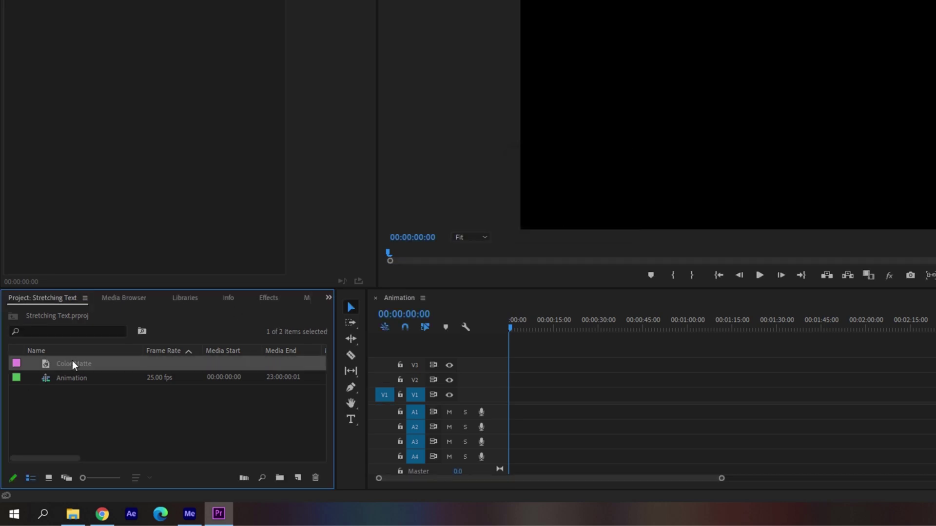
left_click_drag(73, 365, 514, 398)
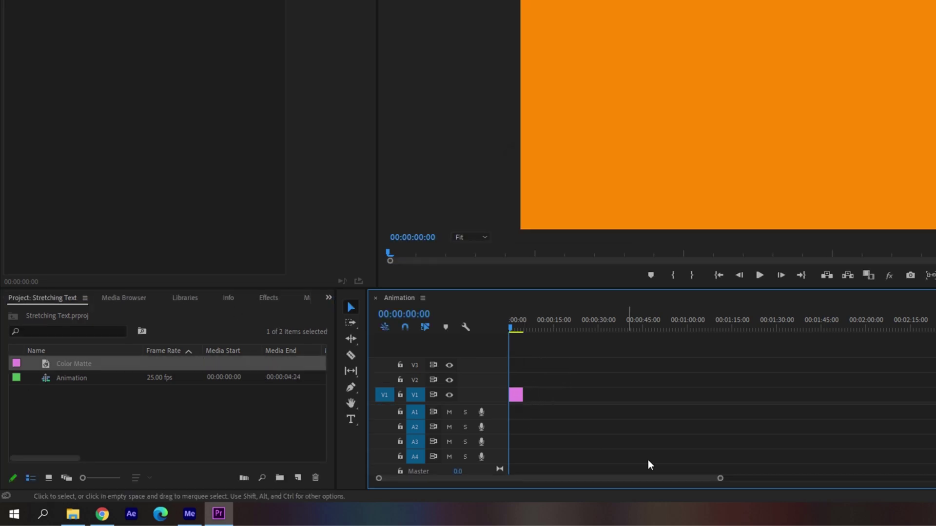
Zoom the timeline in on the orange Color Matte clip on V1.
left_click_drag(727, 481, 585, 460)
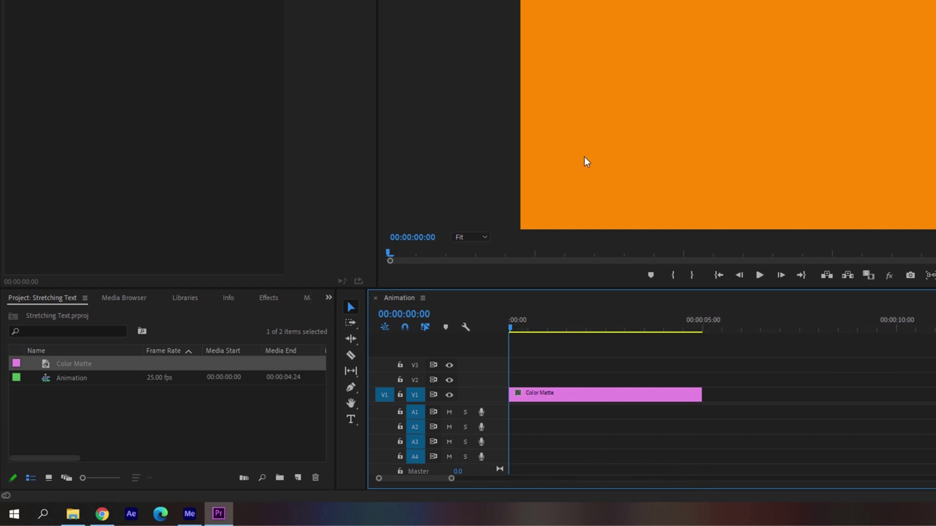
left_click(351, 420)
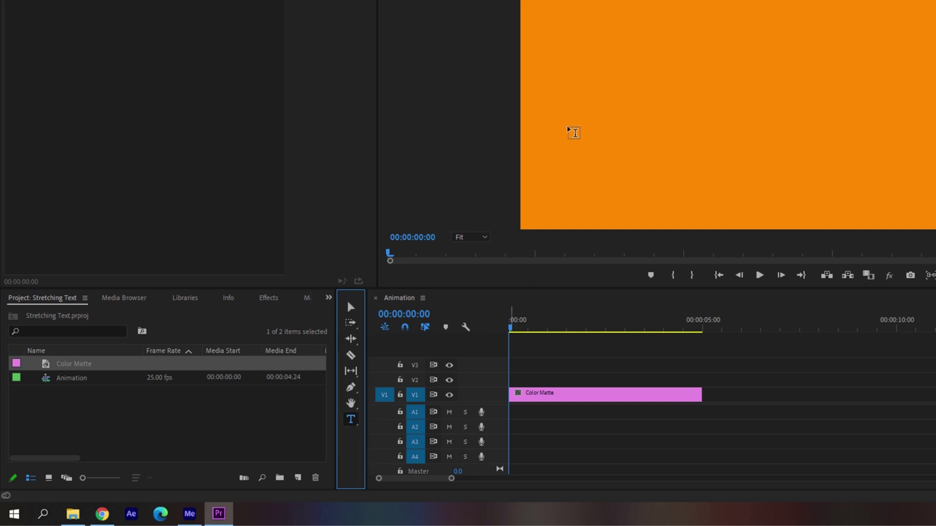
Draw a text box at the frame's top-left, type 'Stretching', and widen the box to fit.
left_click_drag(566, 1, 804, 66)
type("ST")
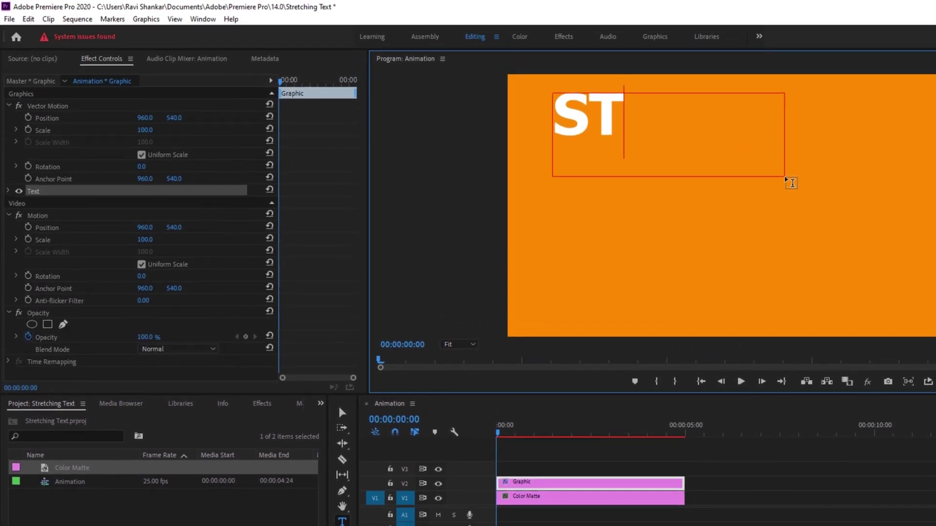
key("BackSpace")
type("tre")
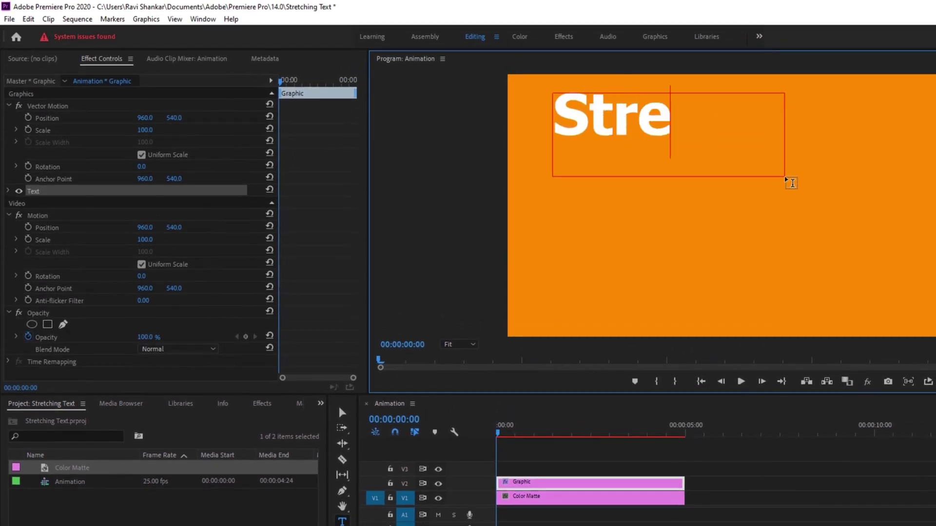
type("tchi")
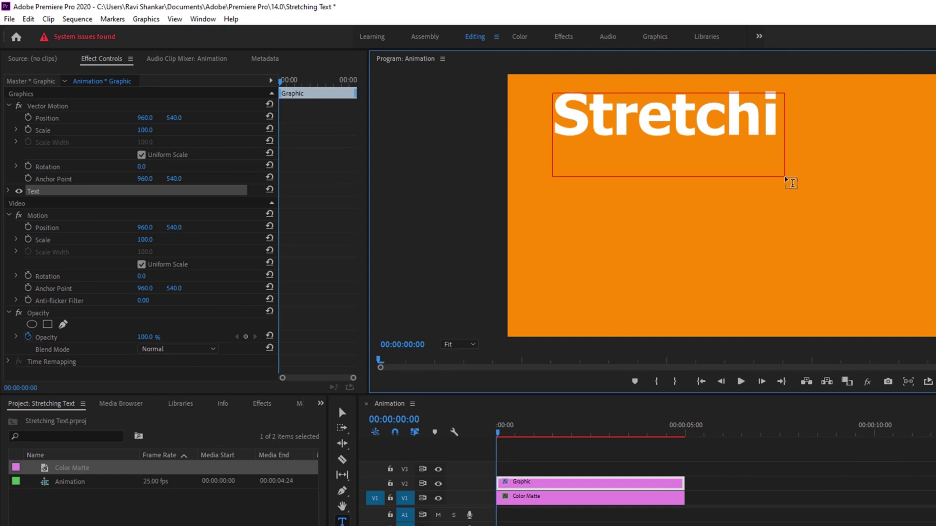
left_click(342, 413)
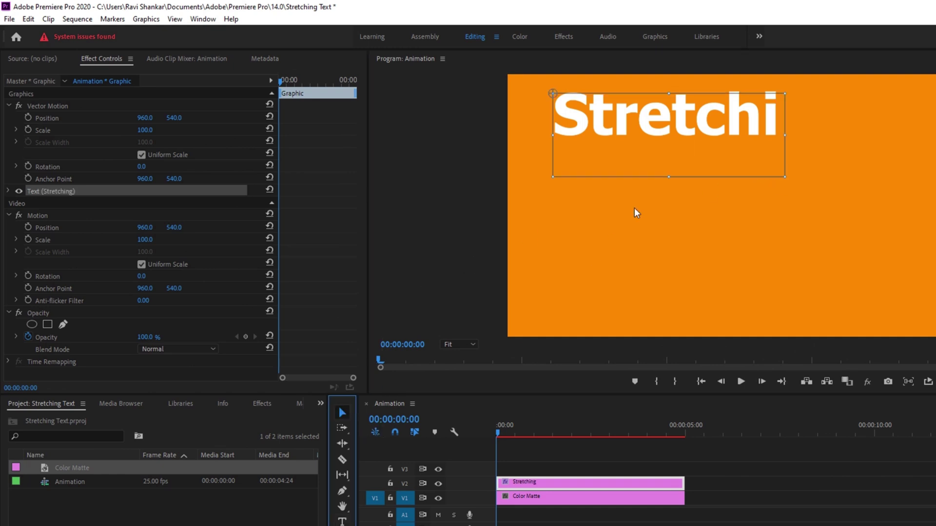
left_click_drag(783, 137, 889, 137)
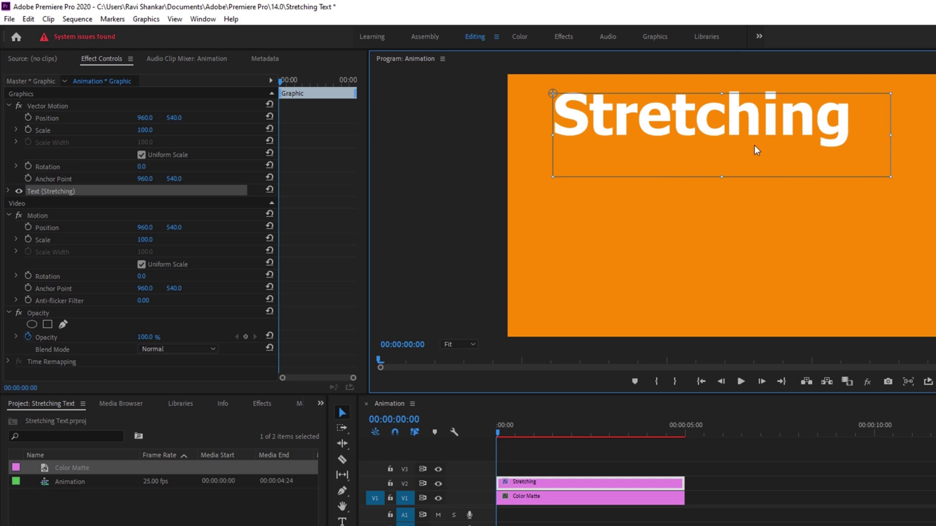
Search the Effects panel for 'Drop SH' and apply Drop Shadow to the Stretching title.
left_click(259, 403)
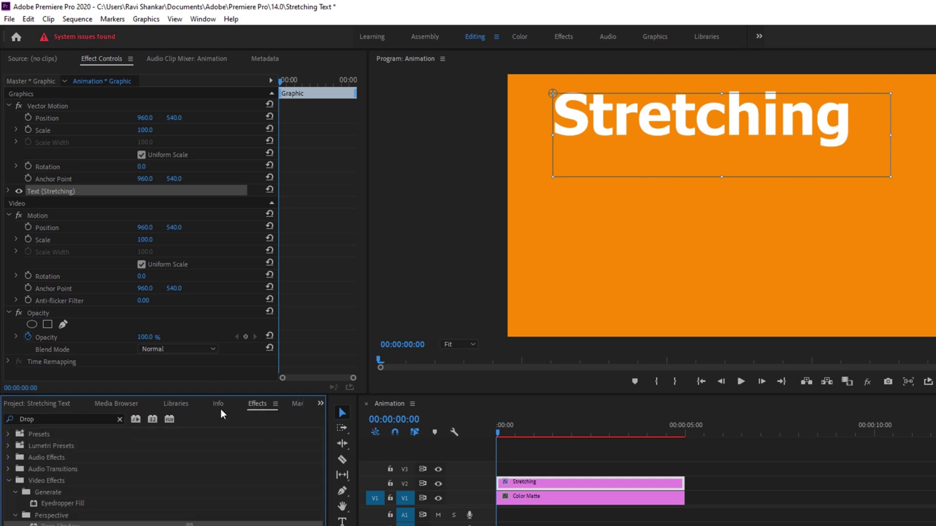
left_click(94, 415)
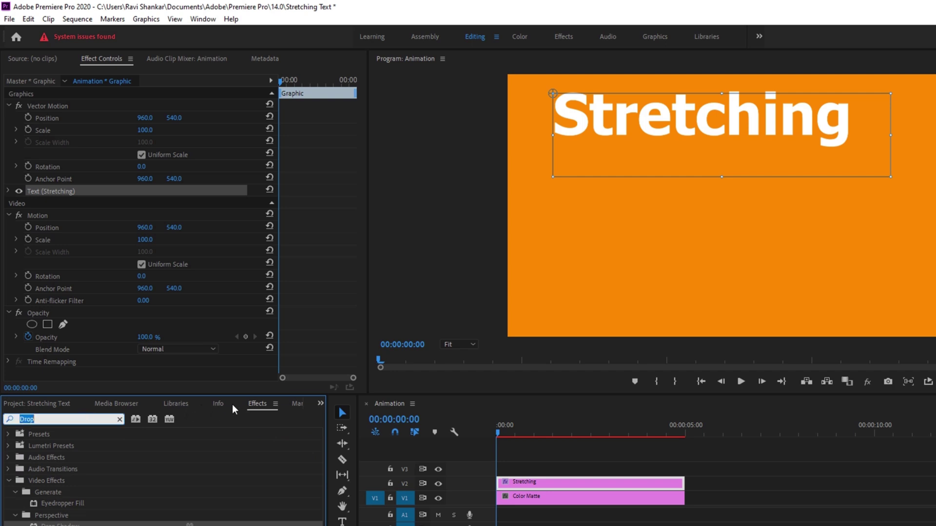
type("Drop SH")
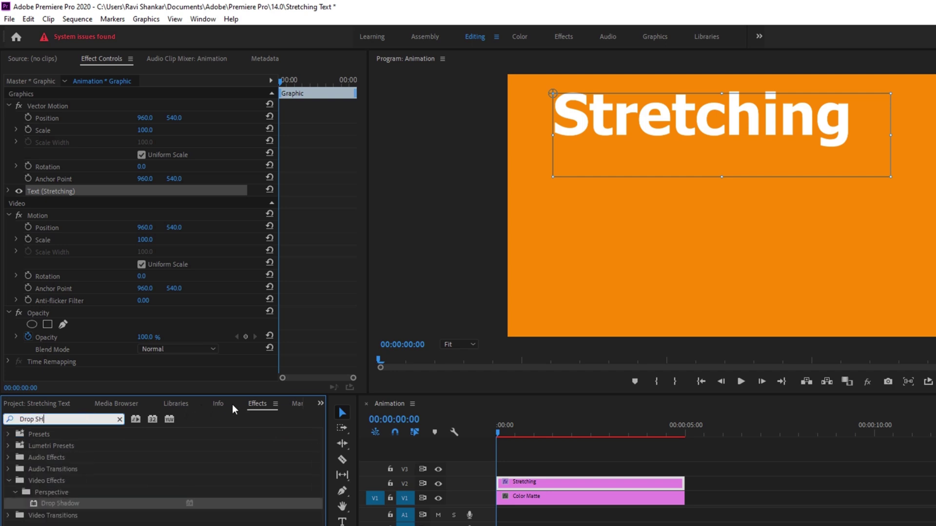
left_click_drag(49, 502, 554, 488)
Set the drop shadow's Distance to 20 and Softness to 23.
scroll(263, 256, "down", 5)
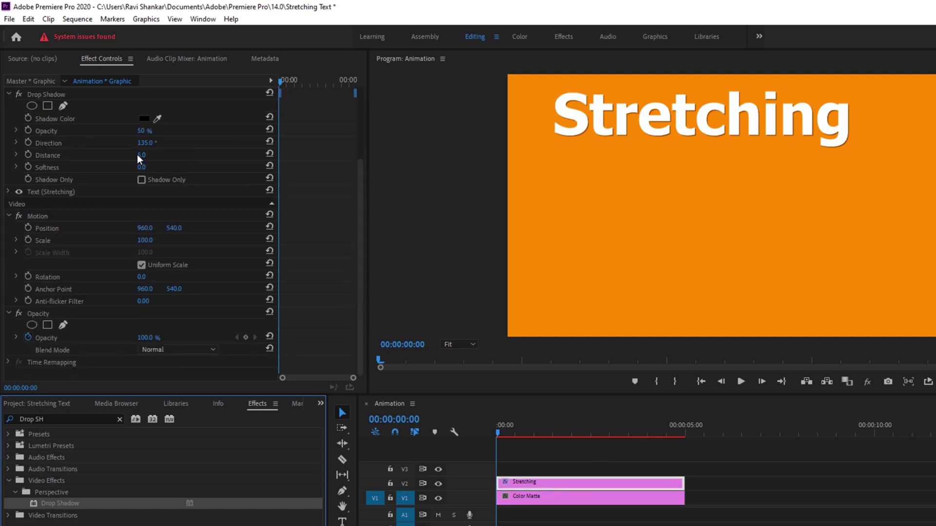
left_click(153, 155)
left_click(154, 155)
type("20")
key("Return")
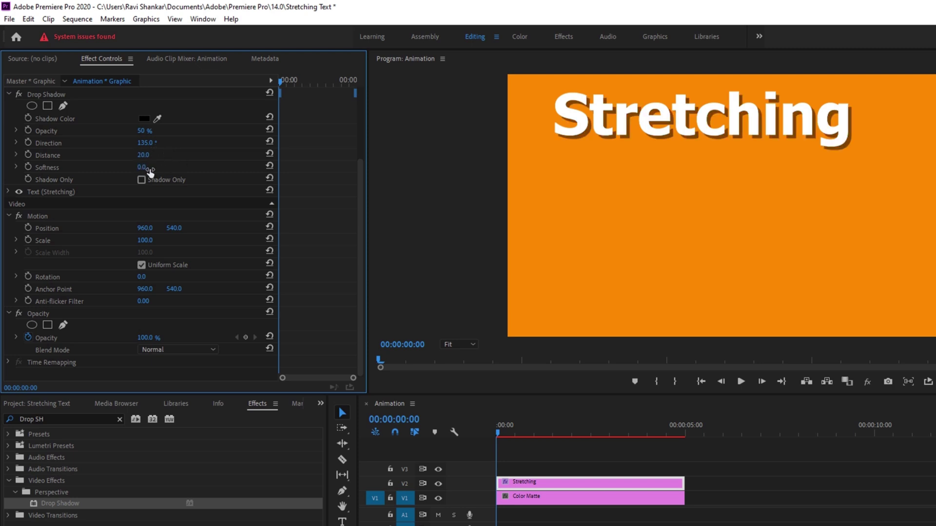
left_click_drag(162, 174, 195, 179)
left_click(603, 116)
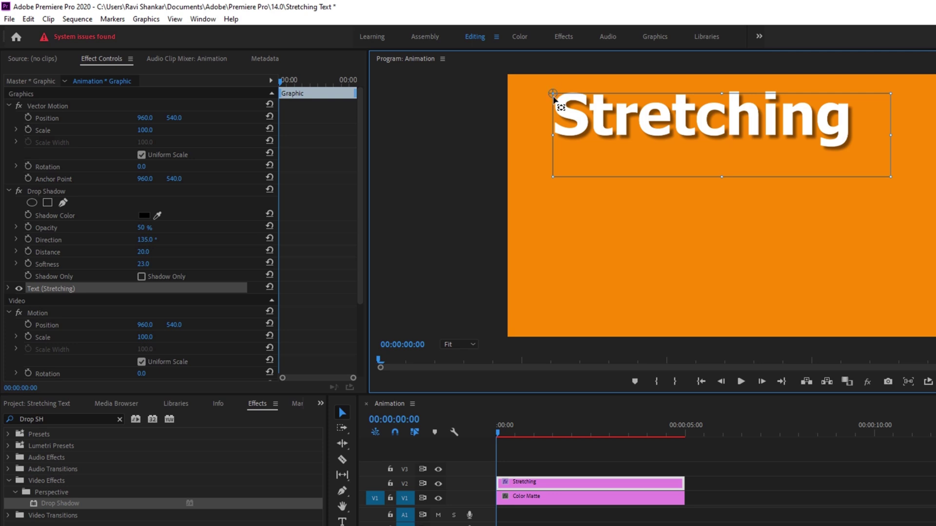
Drag the Stretching anchor point from the top-left corner to just past the final 'g'.
mouse_move(554, 96)
left_mouse_down()
mouse_move(663, 146)
mouse_move(833, 151)
left_mouse_up()
scroll(47, 208, "down", 3)
left_click(9, 226)
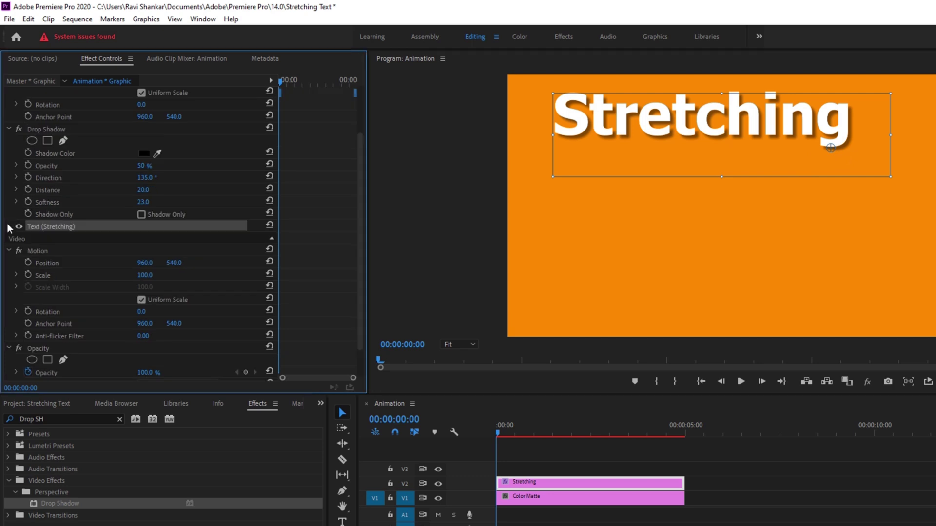
scroll(165, 325, "down", 7)
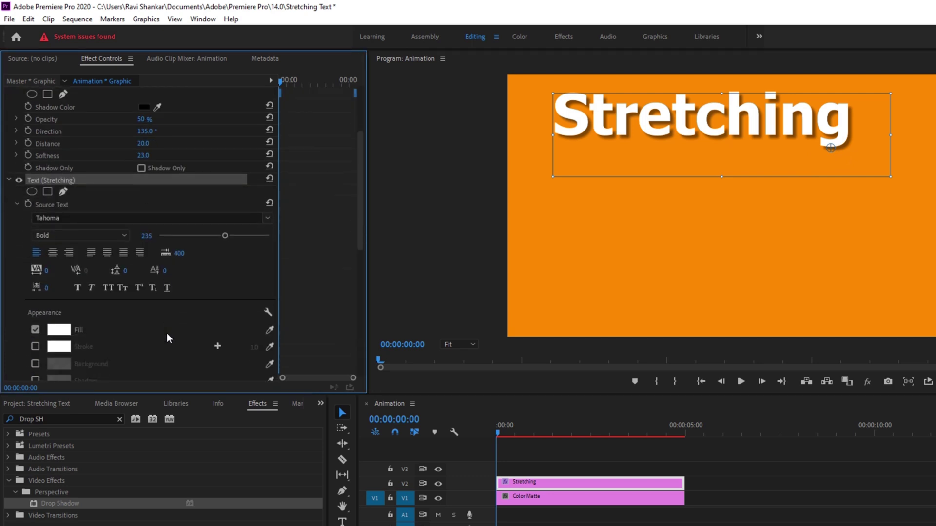
scroll(73, 315, "down", 1)
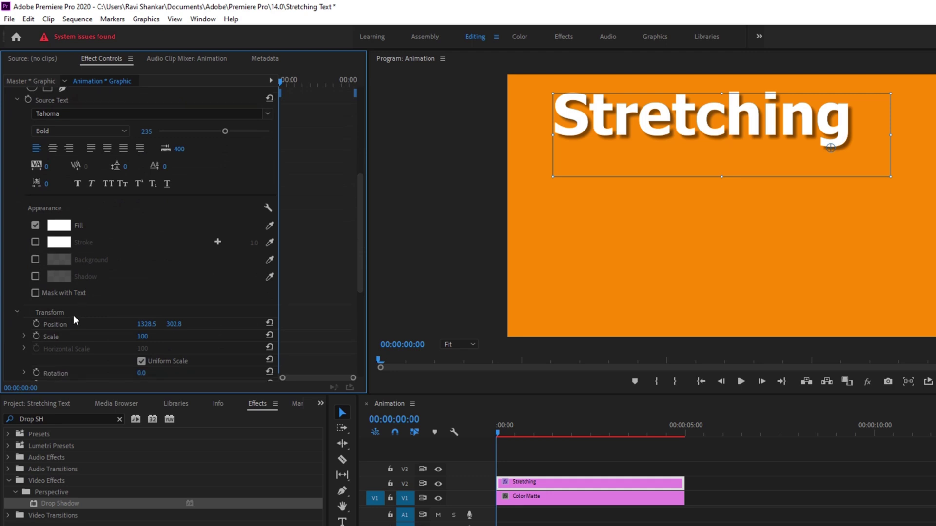
scroll(59, 311, "down", 4)
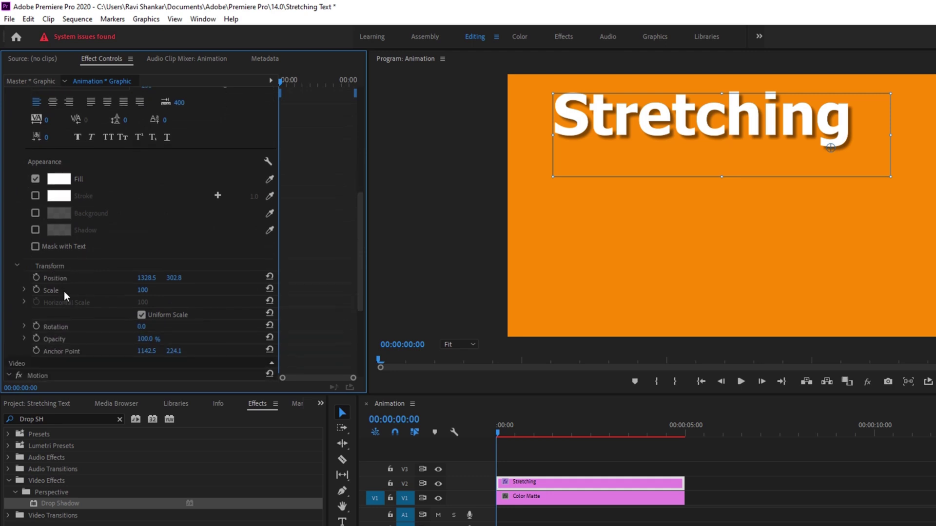
left_click(141, 315)
Enable Vertical Scale keyframing with 0 at the start and 120 at frame 10.
left_click(34, 290)
left_click(152, 290)
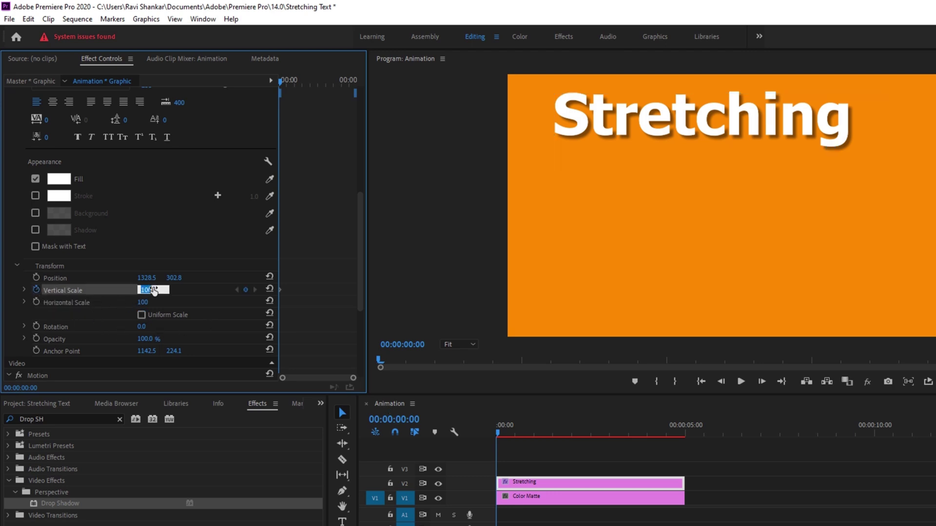
type("0")
key("Return")
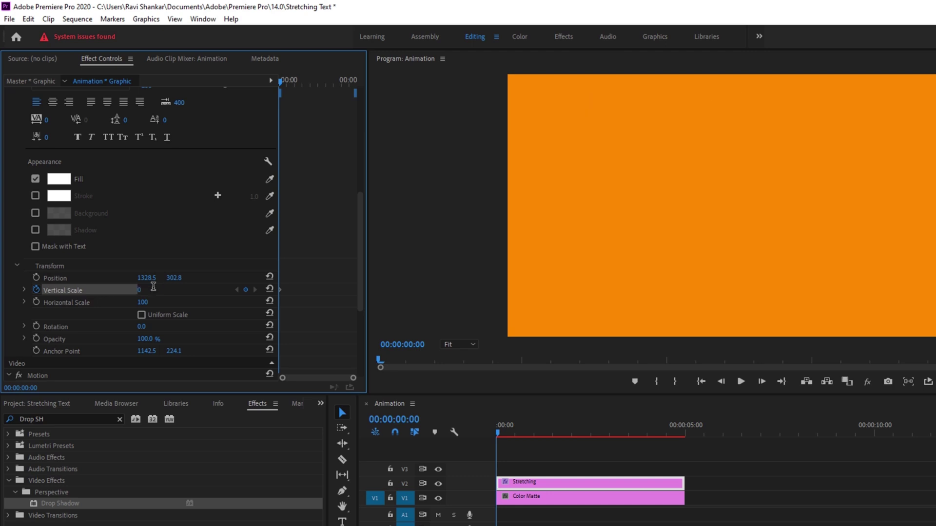
left_click(497, 431)
key("Right")
key("Right")
key("Right")
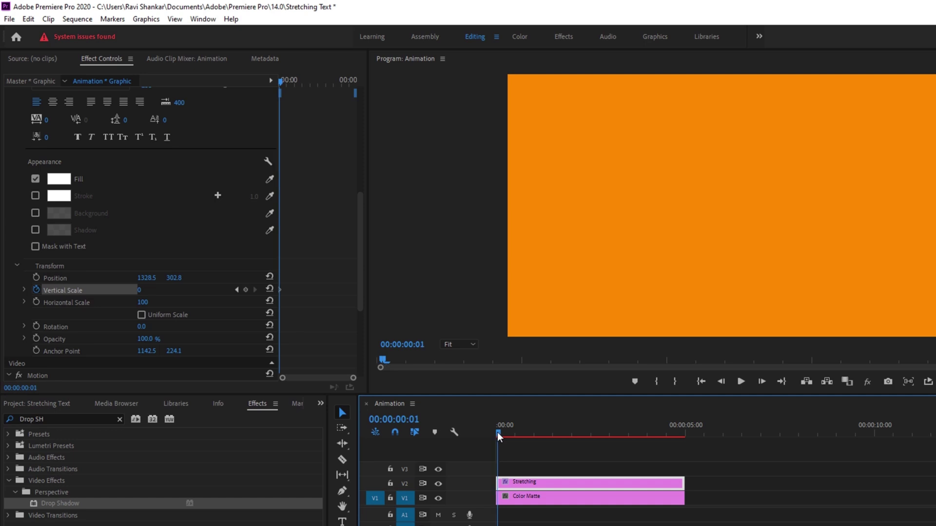
key("Right")
key("Right")
key("Right")
key("Right")
key("Right")
key("Right")
key("Right")
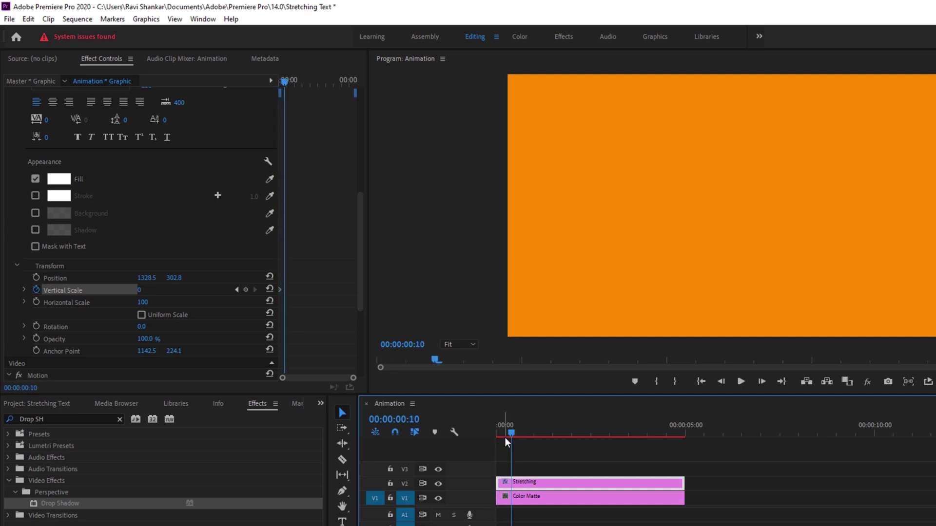
left_click(139, 290)
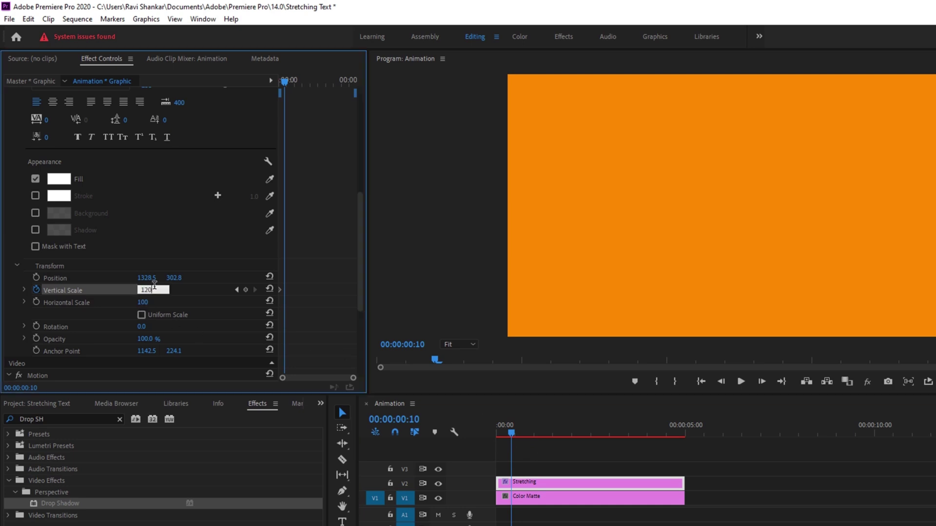
type("120")
key("Return")
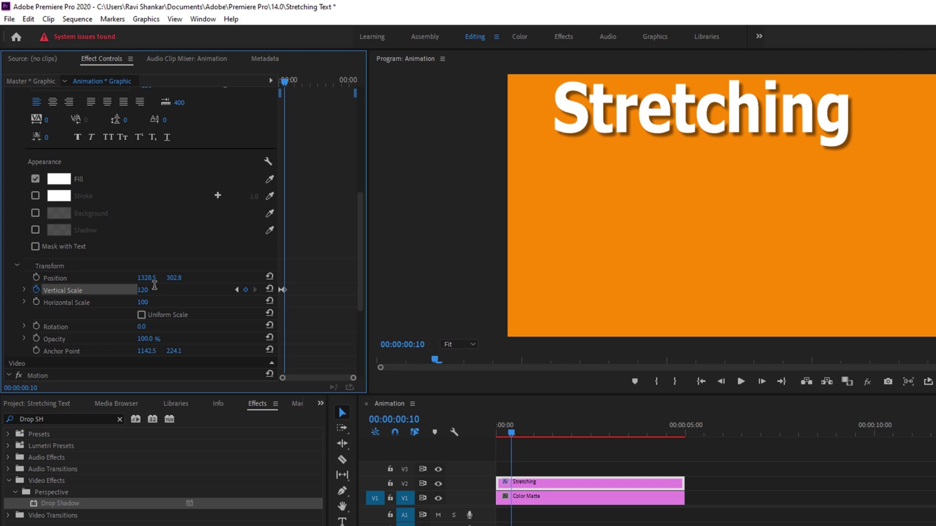
Add Vertical Scale keyframes of 90 at frame 13 and 100 at frame 16.
key("Right")
key("Right")
key("Right")
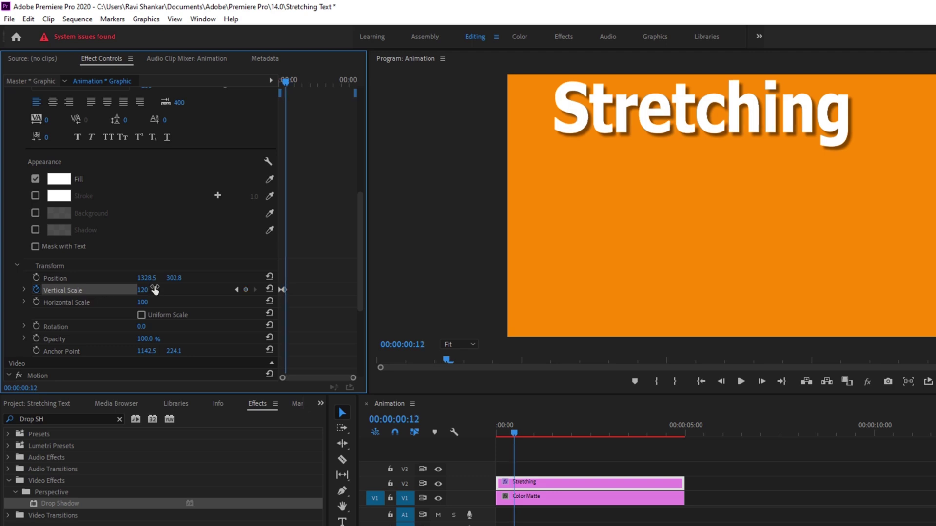
left_click(148, 290)
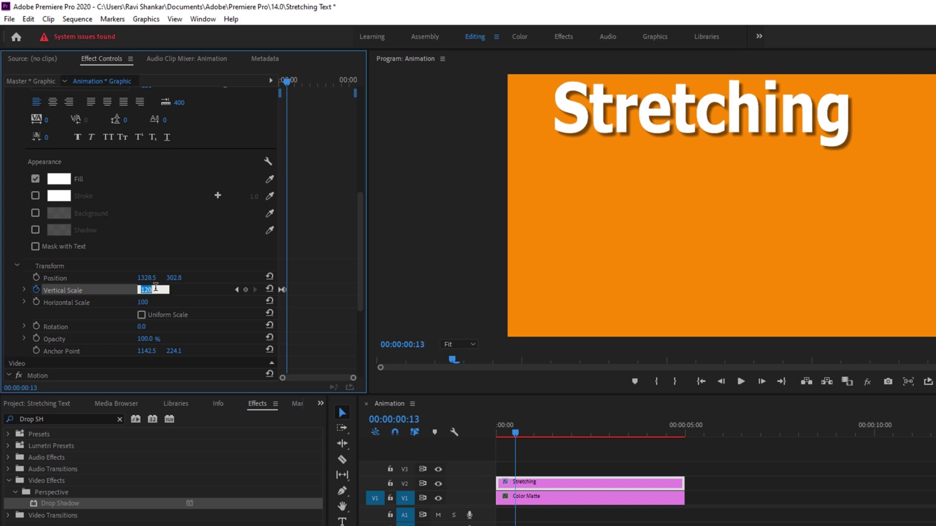
type("90")
key("Return")
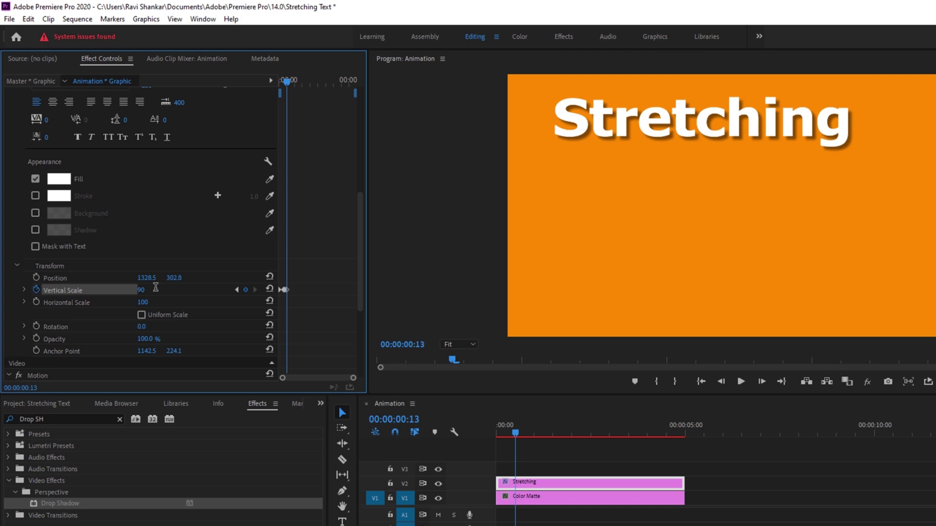
key("Right")
key("Right")
key("Right")
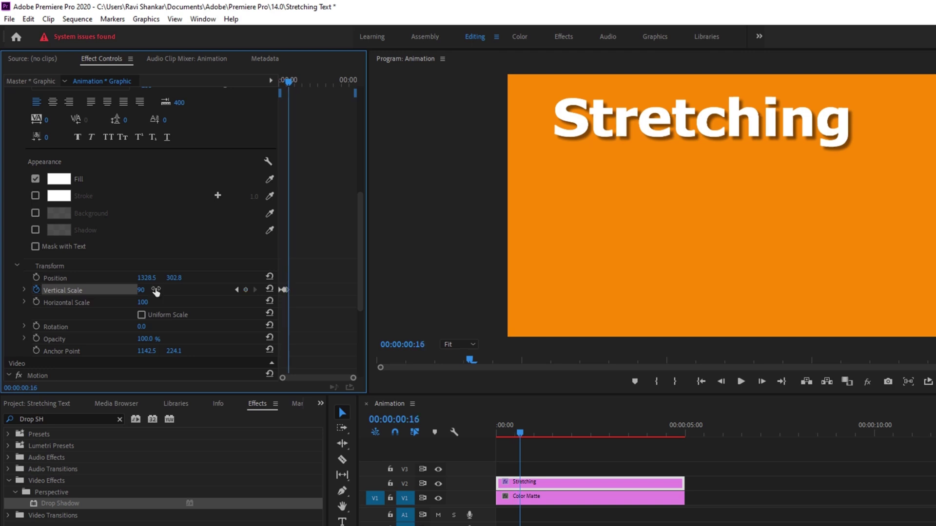
left_click(142, 291)
type("100")
key("Return")
left_click_drag(520, 432, 490, 428)
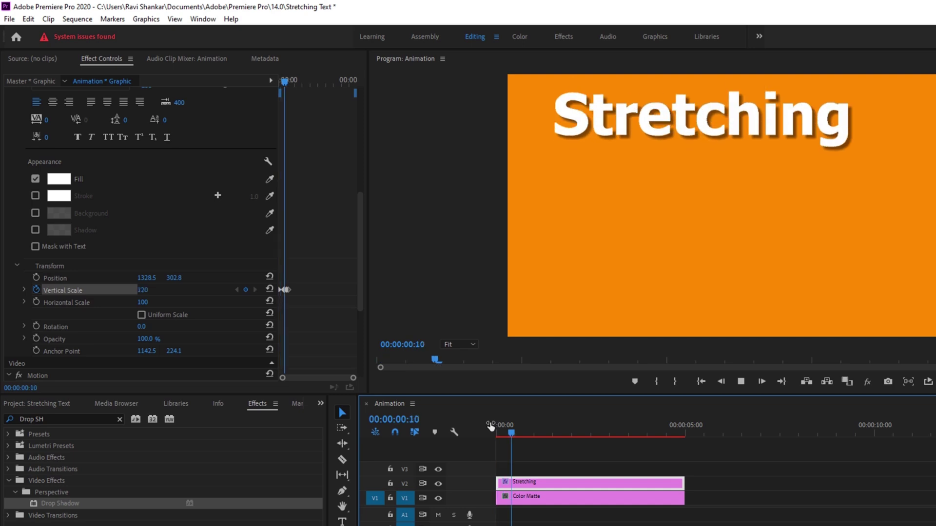
key("space")
left_click(500, 430)
left_click_drag(500, 430, 484, 438)
key("space")
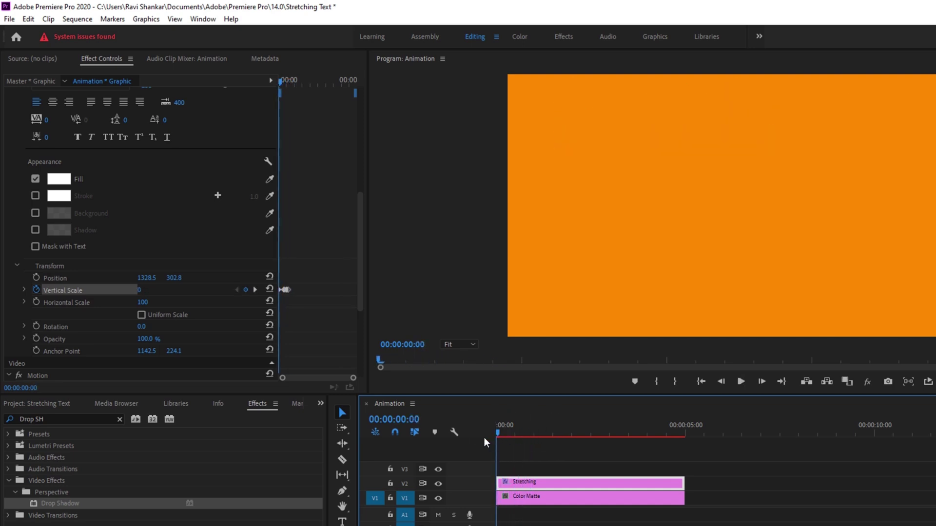
key("space")
key("space")
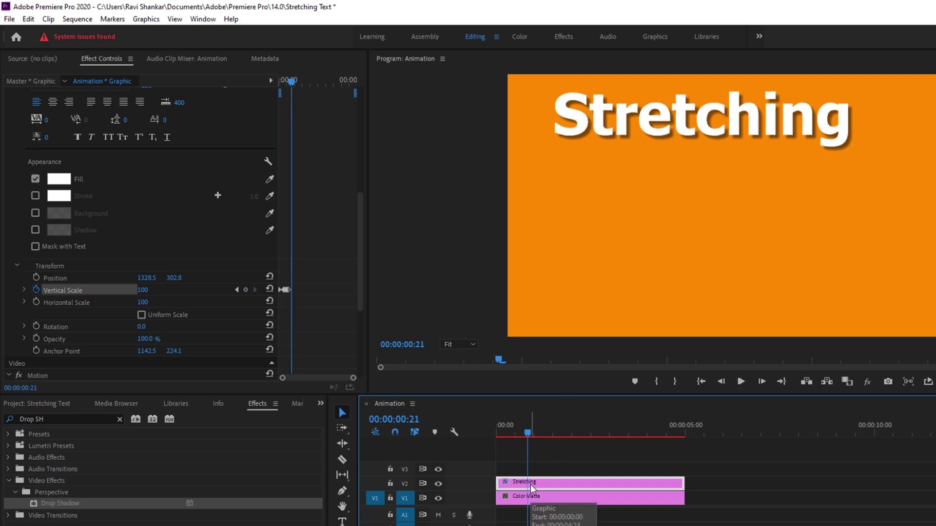
left_click_drag(535, 483, 565, 468)
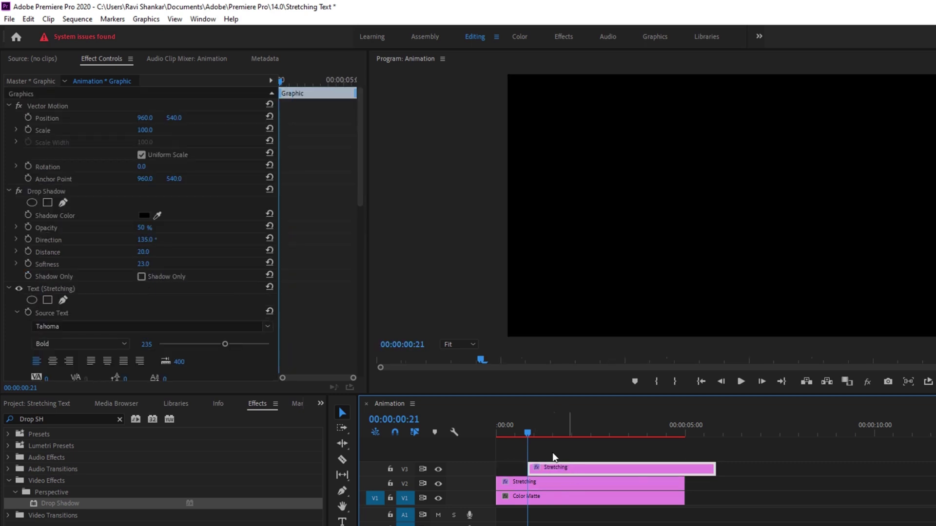
Offset the copied V3 title a few frames later and move it just below Stretching.
left_click_drag(528, 432, 531, 432)
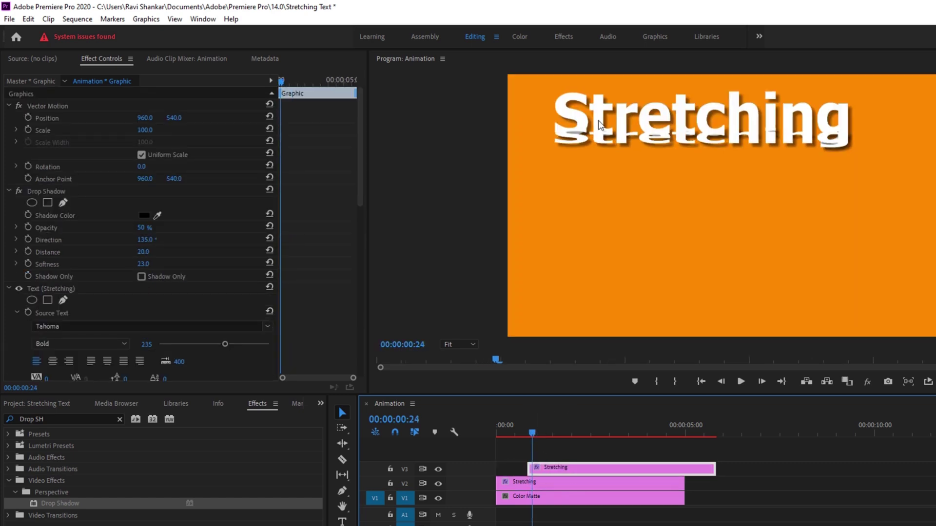
left_click(601, 141)
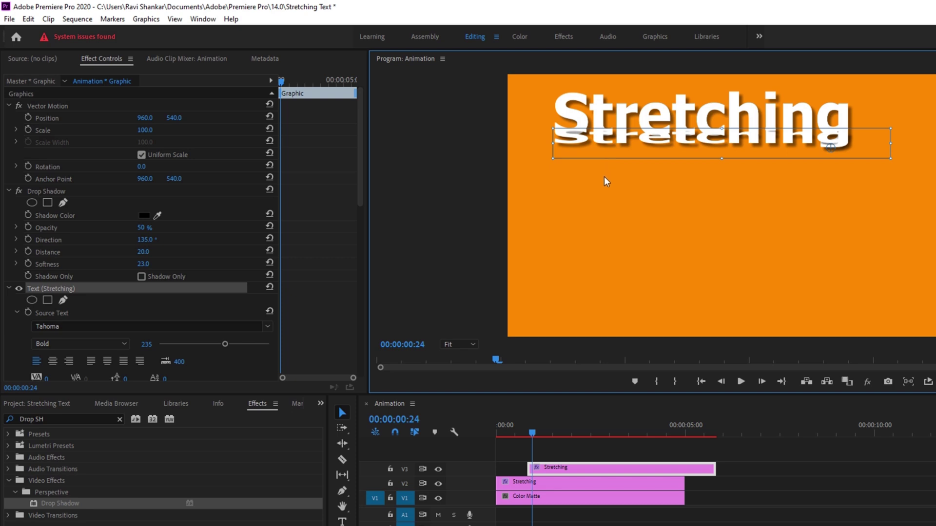
left_click_drag(604, 177, 633, 193)
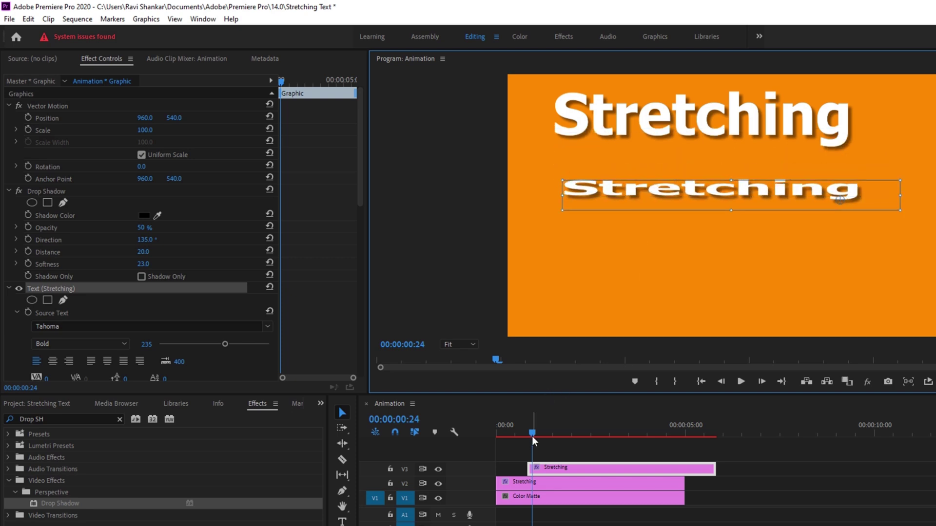
Retype the copy as 'Text' and Alt-duplicate it onto V4, starting later.
left_click_drag(532, 437, 570, 435)
double_click(648, 188)
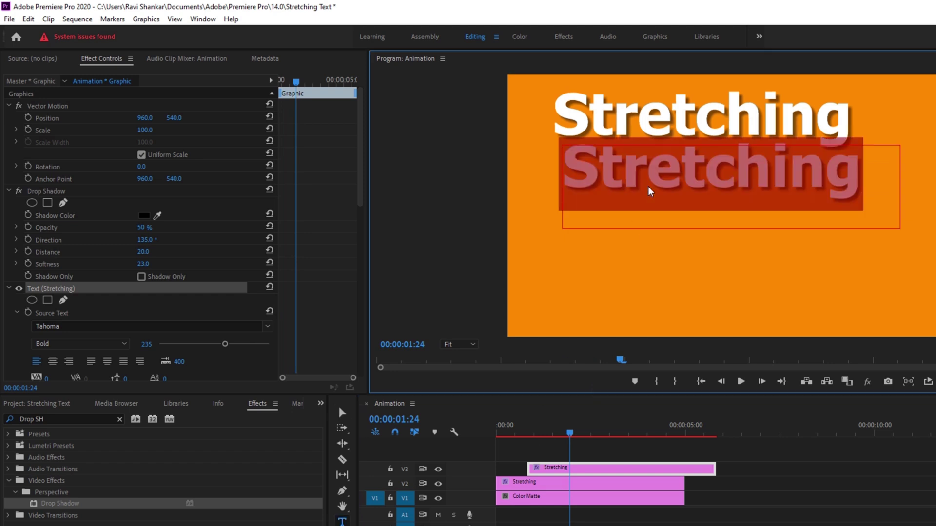
type("Text")
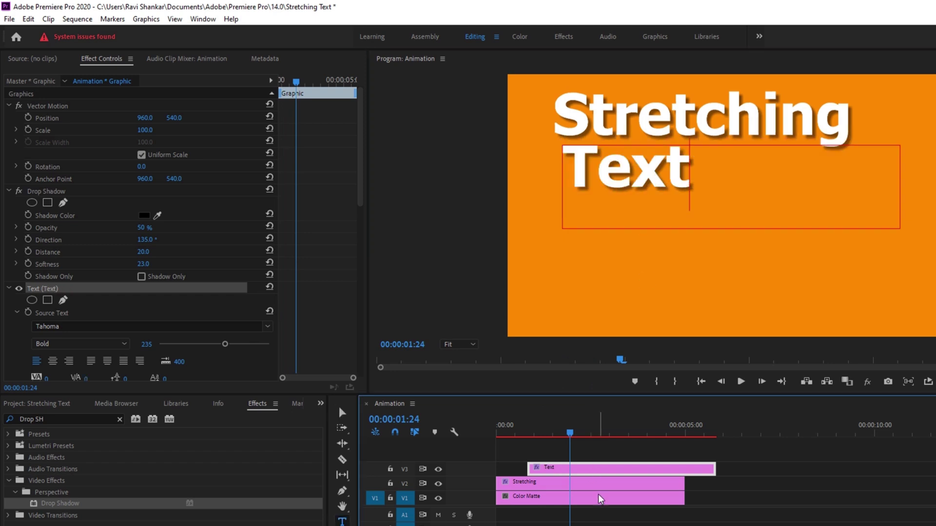
key("Escape")
left_click_drag(597, 469, 638, 455)
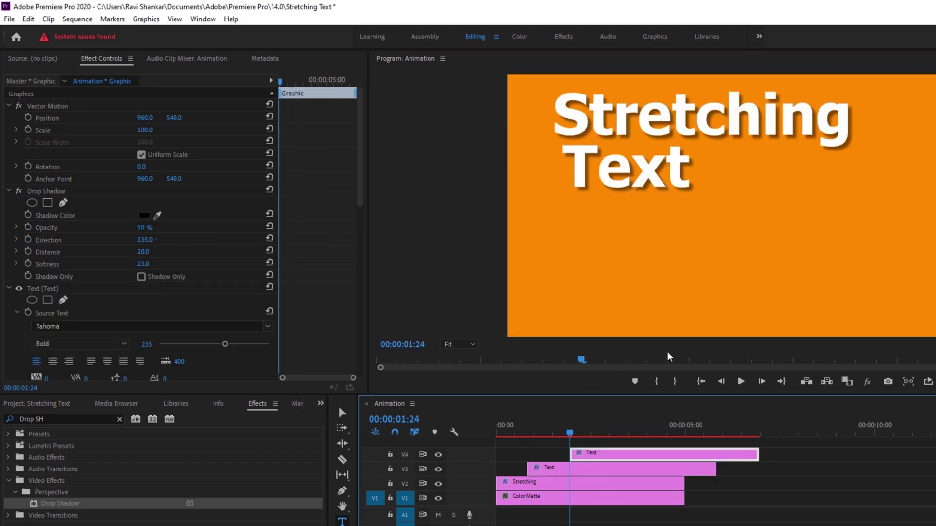
left_click(632, 181)
Move the V4 copy lower and retype it as 'Effect'.
left_click_drag(648, 188, 632, 303)
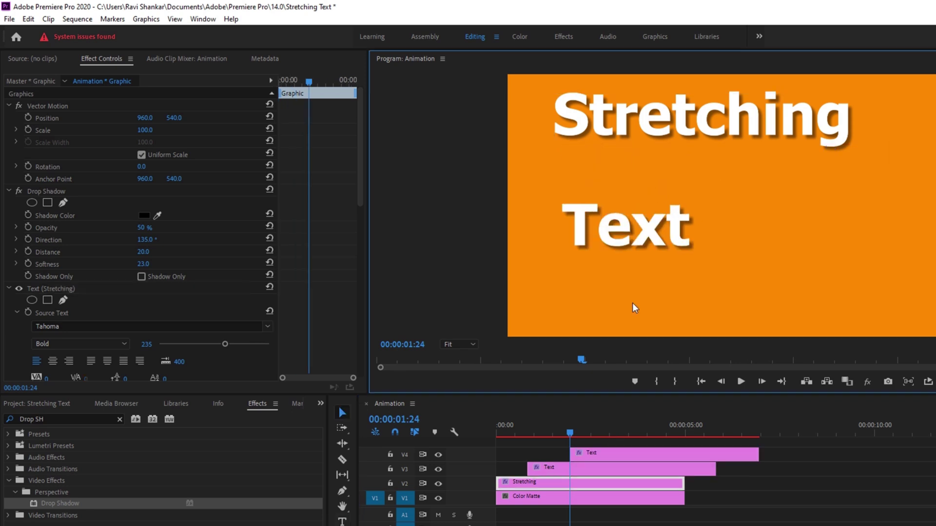
key("space")
double_click(635, 243)
type("Effect")
key("Escape")
Lengthen the Stretching clip to cover the new lines and preview the three-line animation.
key("Home")
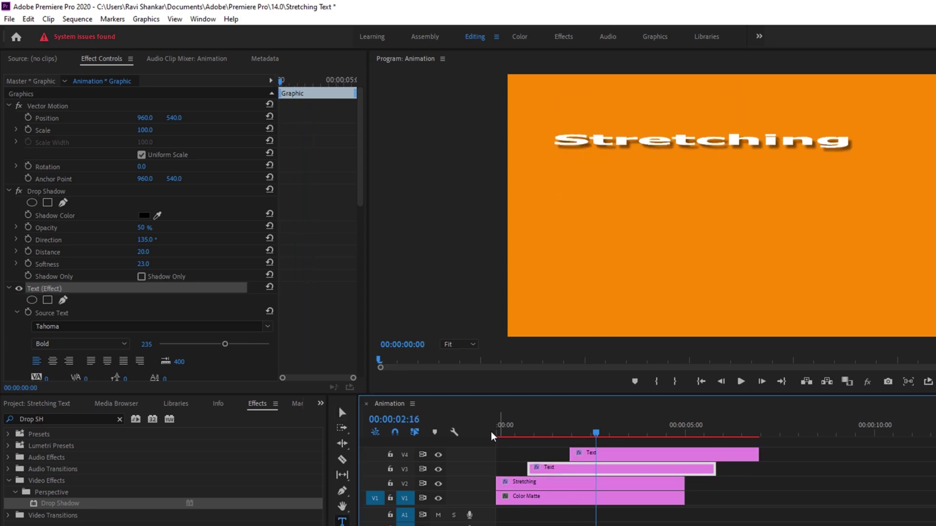
mouse_move(684, 484)
left_mouse_down()
mouse_move(758, 483)
mouse_move(689, 466)
left_mouse_up()
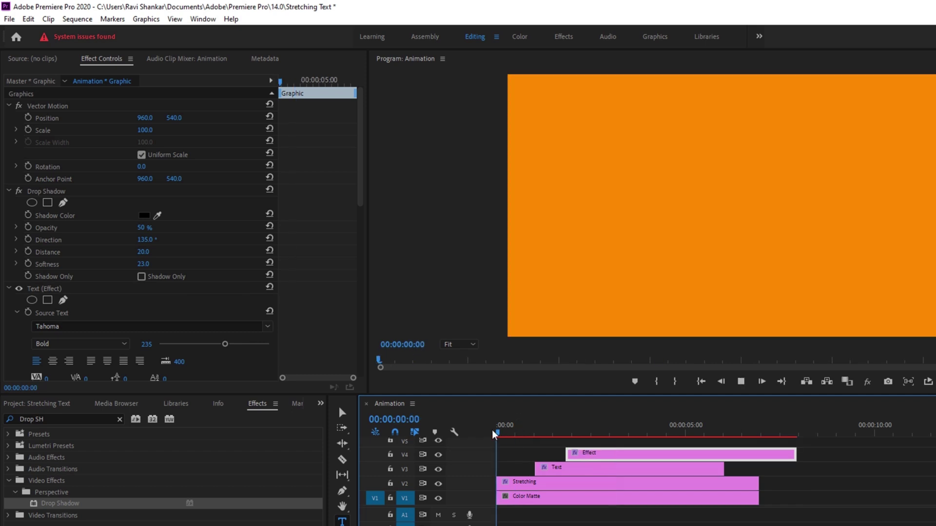
key("space")
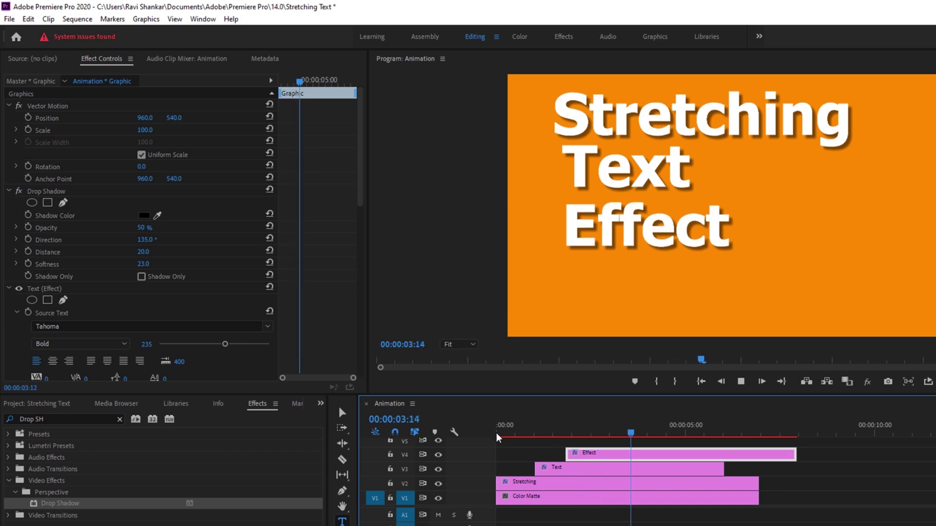
left_click(502, 433)
left_click(497, 432)
key("space")
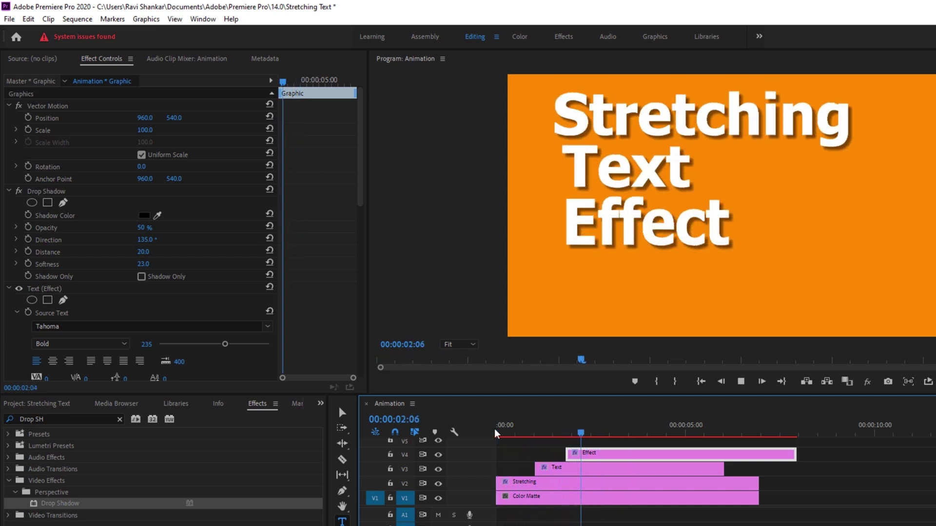
key("space")
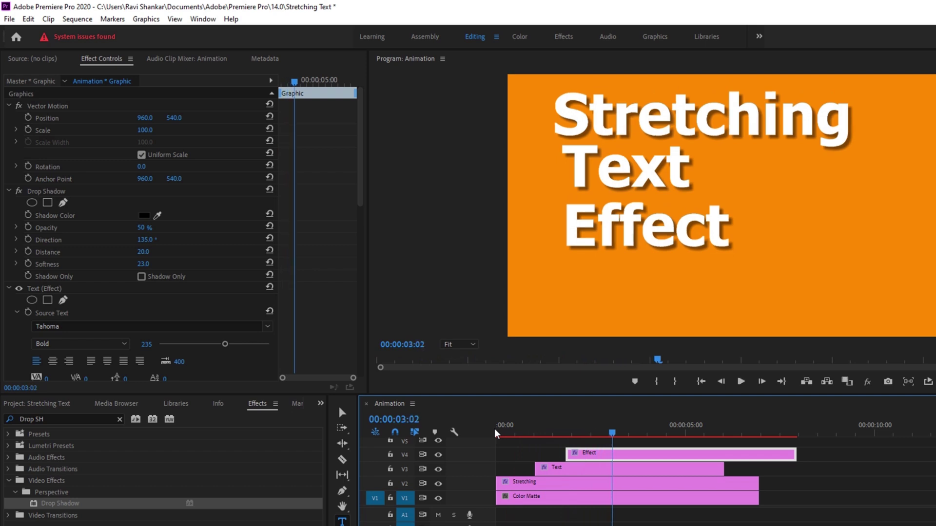